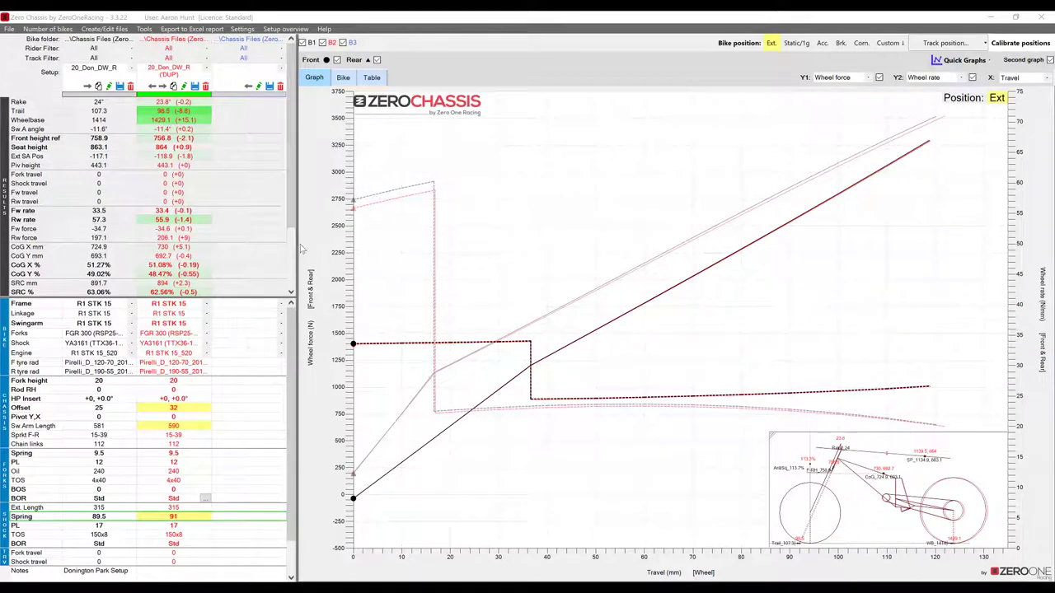
Step: Resize the data panel and shrink the results list to enlarge the components list
{"action": "left_click_drag", "start_coordinate": [295, 253], "coordinate": [345, 253]}
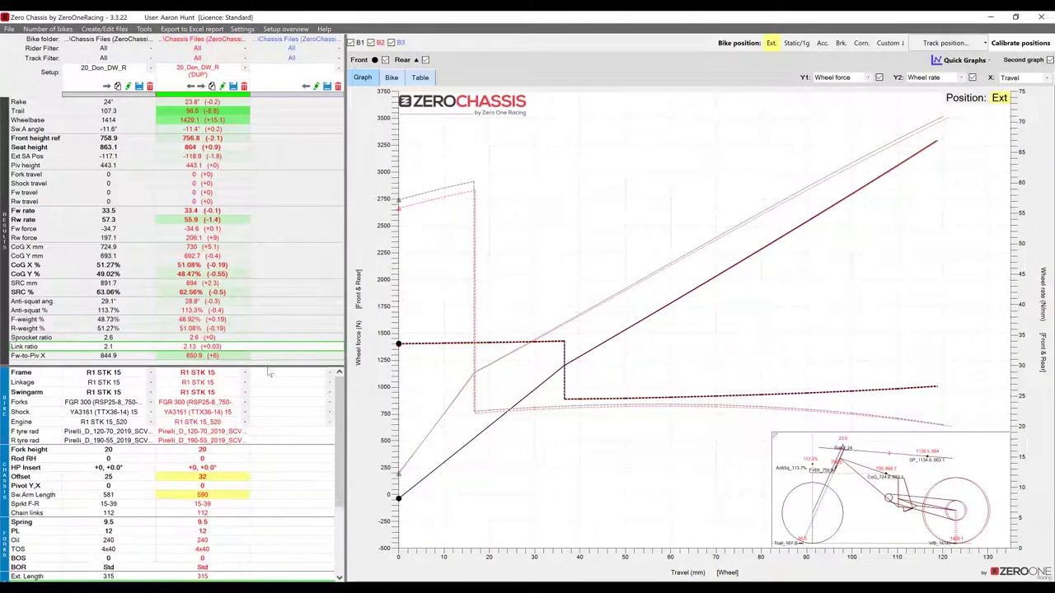
{"action": "left_click_drag", "start_coordinate": [275, 370], "coordinate": [278, 292]}
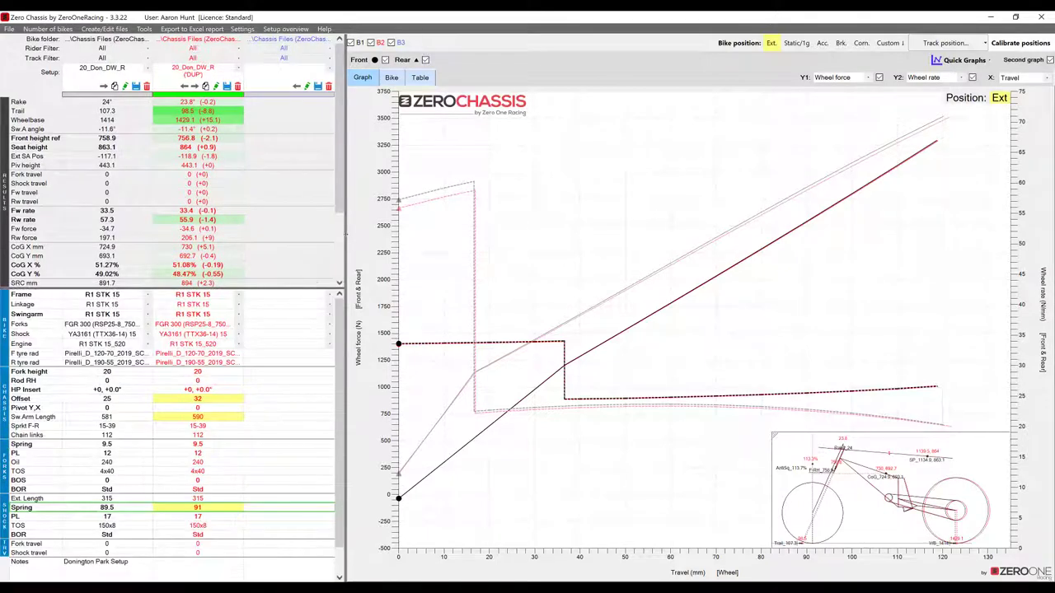
{"action": "left_click_drag", "start_coordinate": [345, 236], "coordinate": [221, 236]}
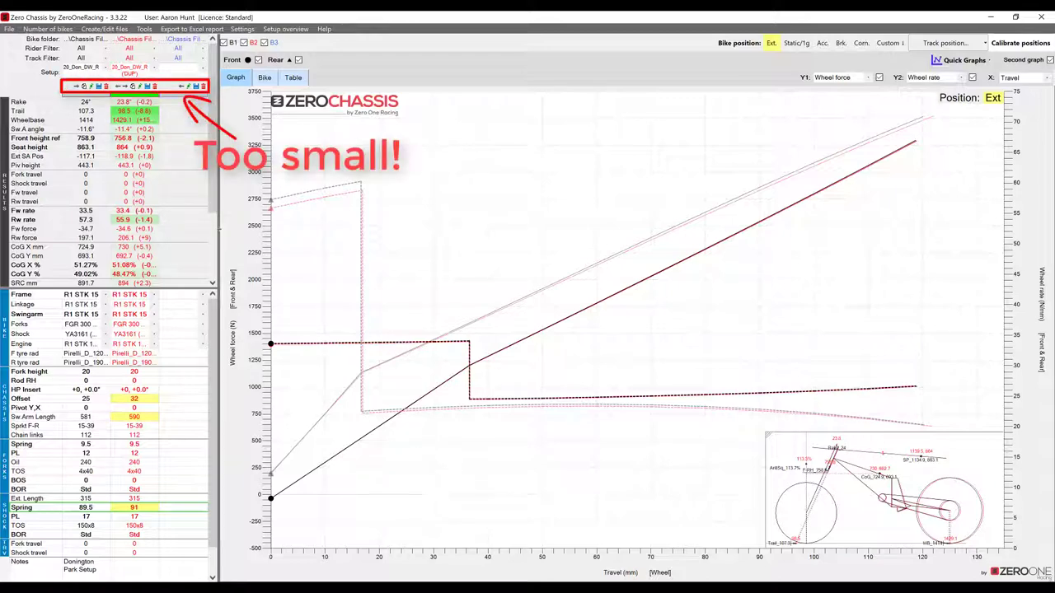
{"action": "left_click_drag", "start_coordinate": [218, 233], "coordinate": [297, 233]}
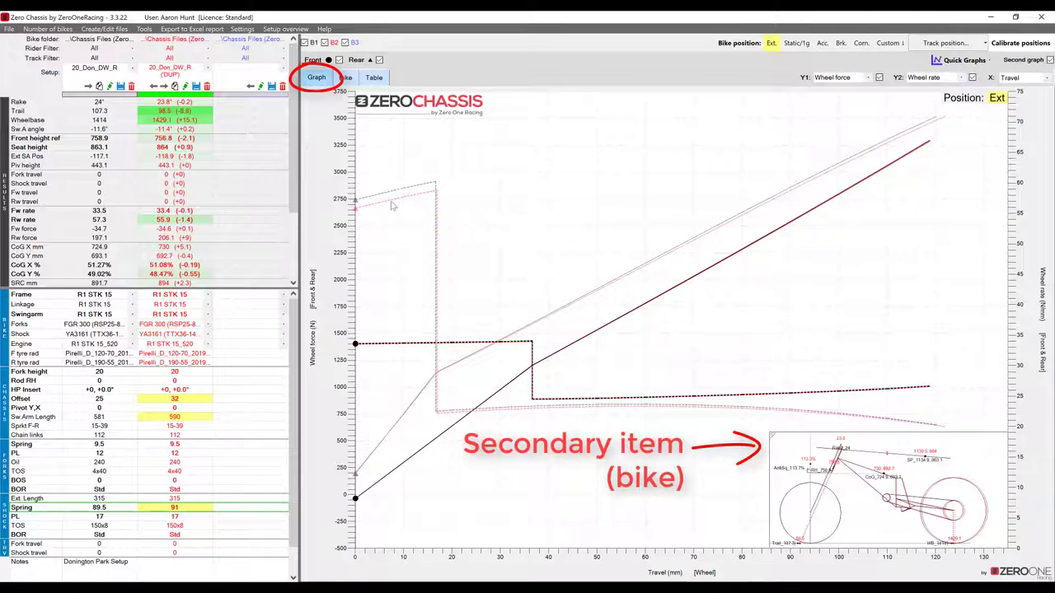
Step: Try the bike drawing as main view, resize insets, then restore the force graph
{"action": "left_click", "coordinate": [345, 76]}
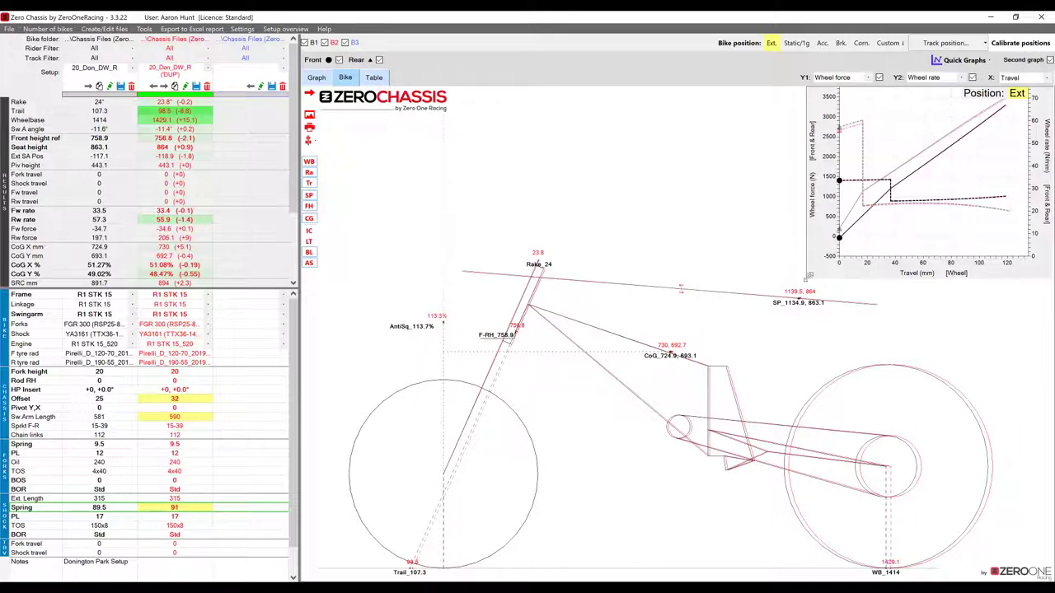
{"action": "mouse_move", "coordinate": [809, 278]}
{"action": "left_mouse_down"}
{"action": "mouse_move", "coordinate": [844, 254]}
{"action": "mouse_move", "coordinate": [808, 282]}
{"action": "left_mouse_up"}
{"action": "left_click", "coordinate": [322, 79]}
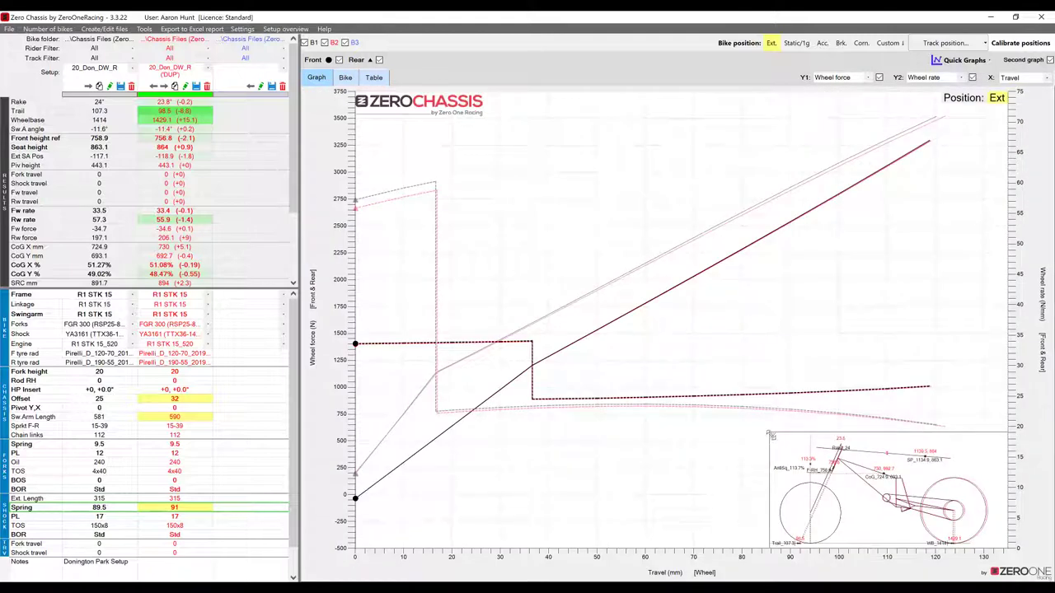
{"action": "mouse_move", "coordinate": [771, 436]}
{"action": "left_mouse_down"}
{"action": "mouse_move", "coordinate": [709, 433]}
{"action": "mouse_move", "coordinate": [812, 449]}
{"action": "mouse_move", "coordinate": [780, 441]}
{"action": "left_mouse_up"}
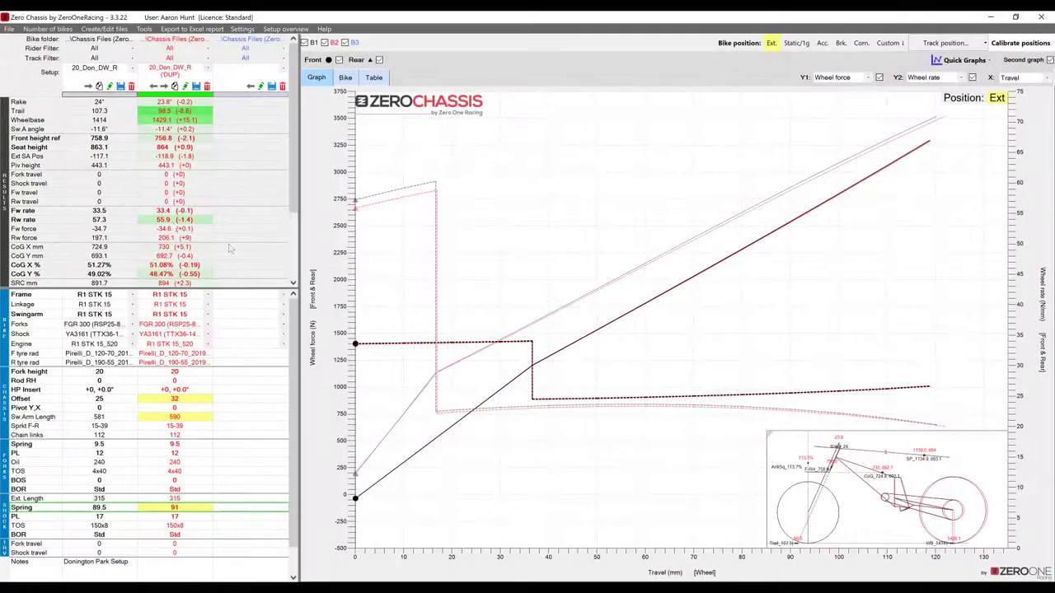
Step: Inspect the list of results to show or hide, closing it without changes
{"action": "right_click", "coordinate": [115, 176]}
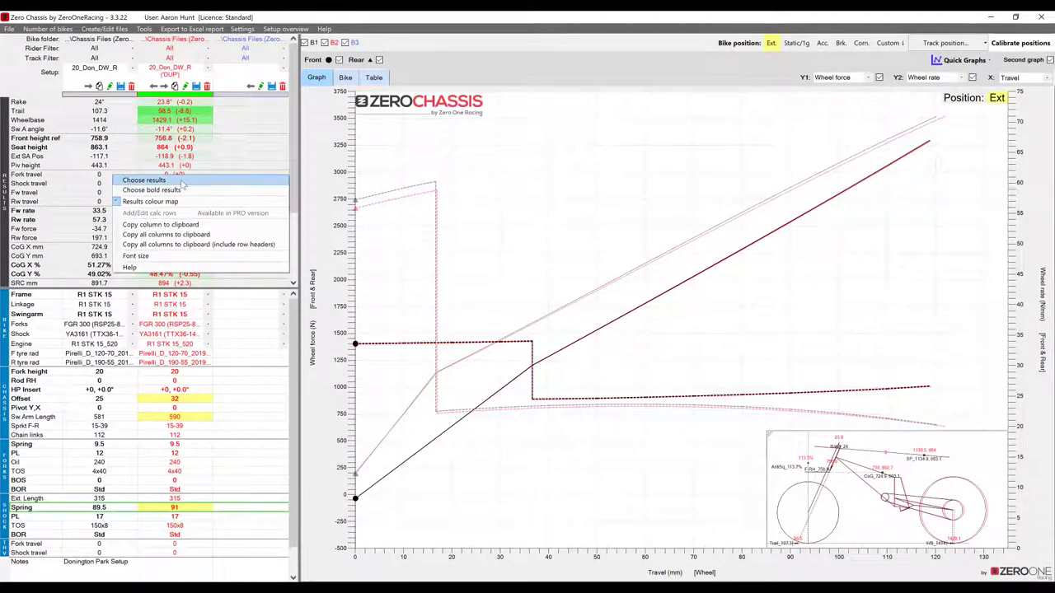
{"action": "left_click", "coordinate": [182, 182]}
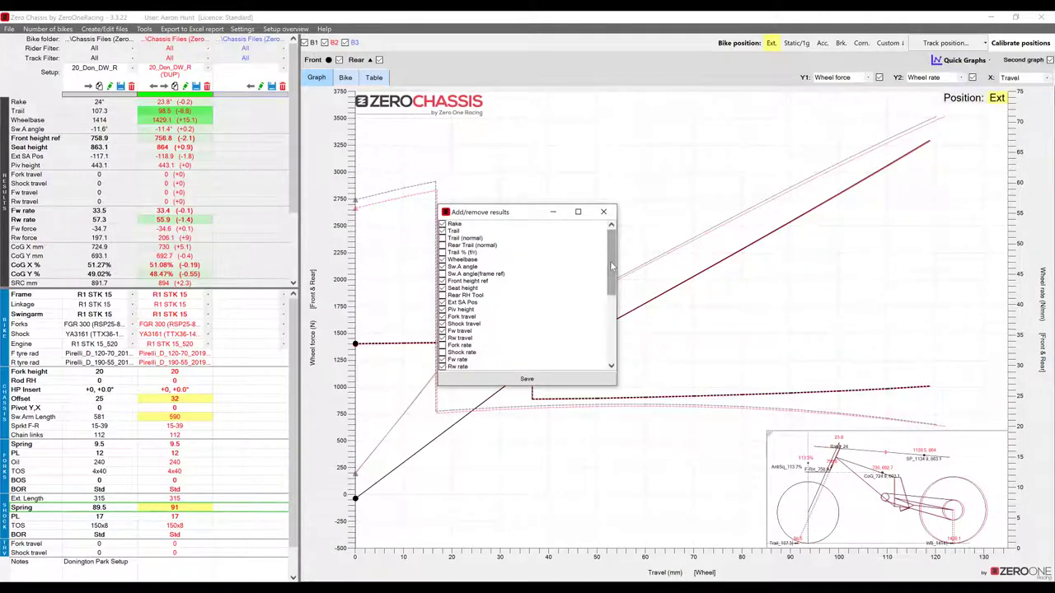
{"action": "left_click_drag", "start_coordinate": [607, 255], "coordinate": [615, 298]}
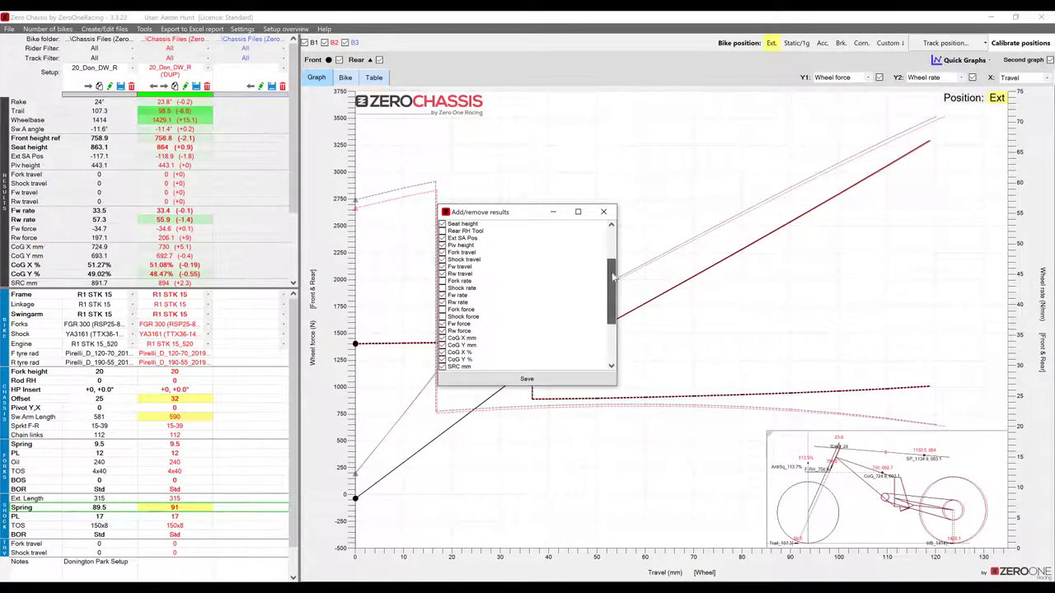
{"action": "left_click", "coordinate": [603, 212]}
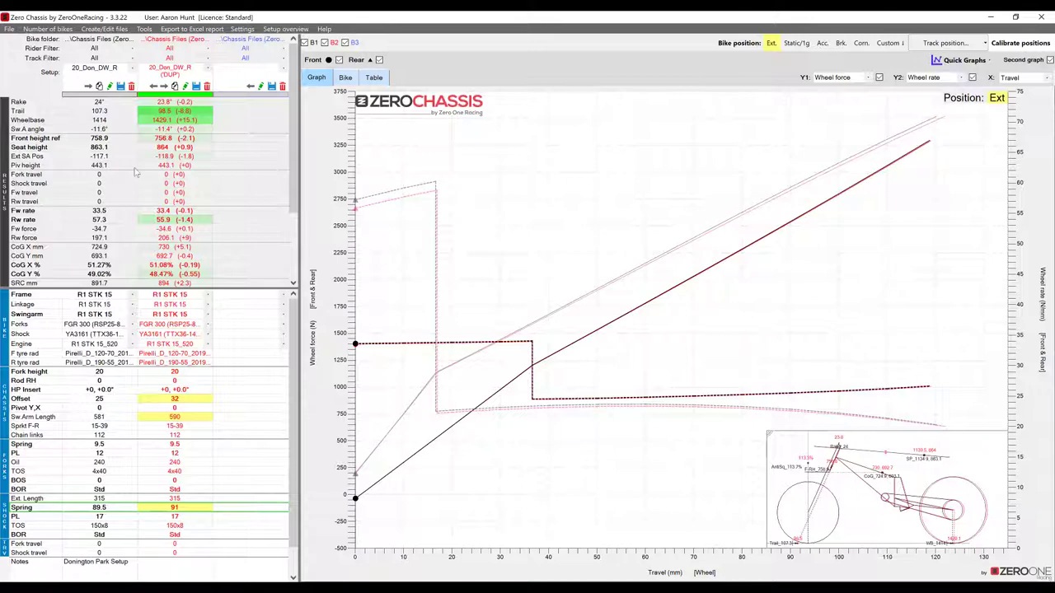
Step: Mark Trail and Wheelbase as bold results and save the choice
{"action": "right_click", "coordinate": [91, 152]}
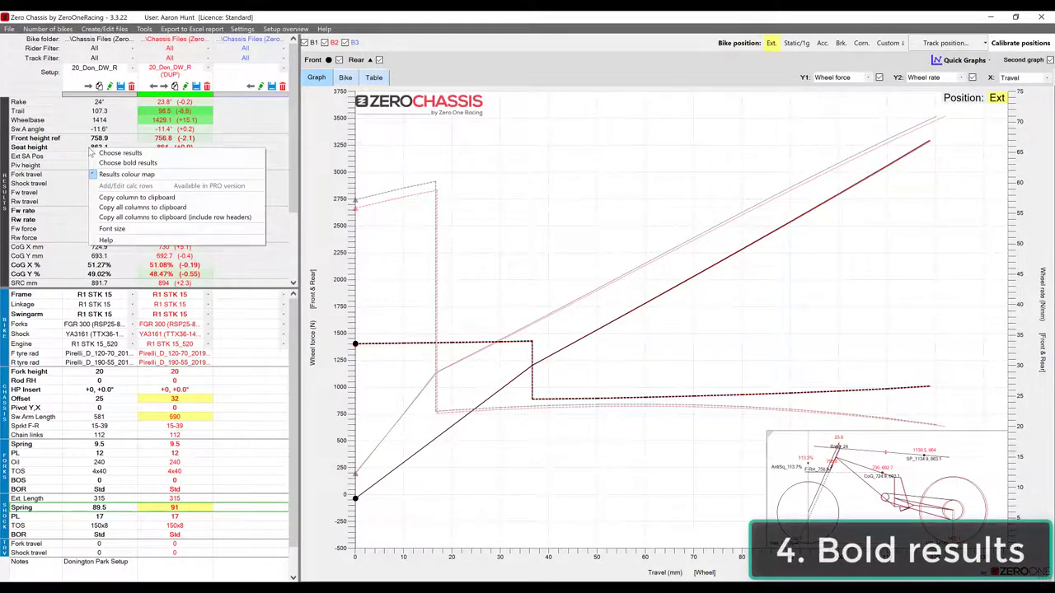
{"action": "left_click", "coordinate": [175, 164]}
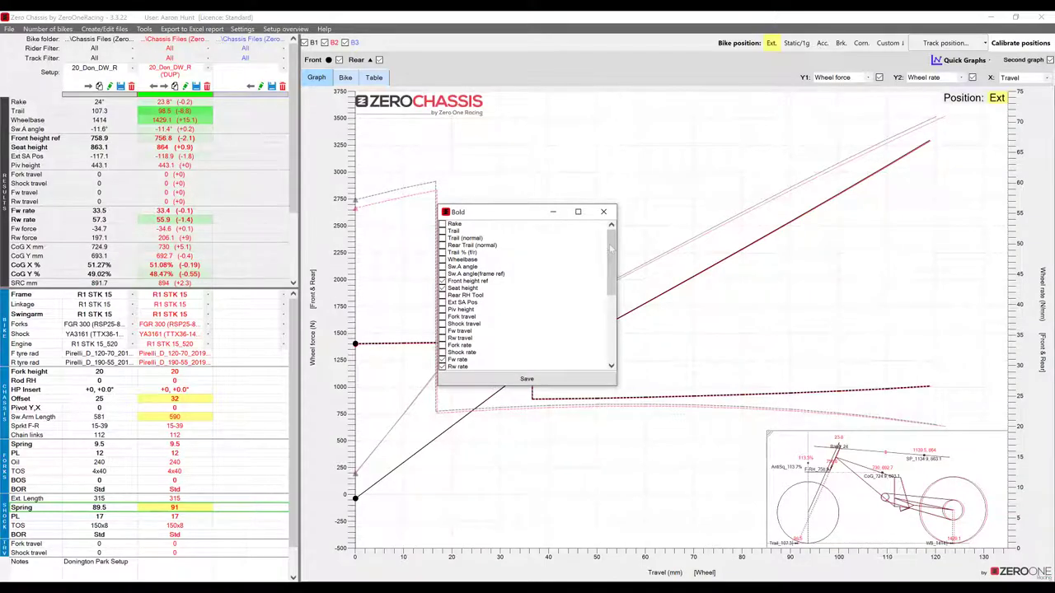
{"action": "left_click", "coordinate": [442, 231]}
{"action": "left_click", "coordinate": [442, 259]}
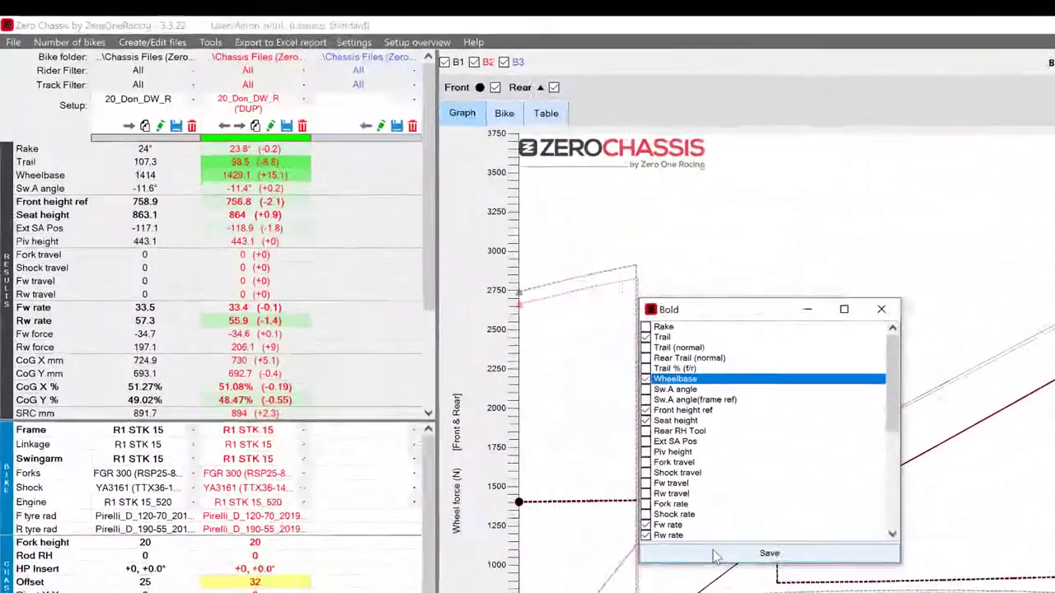
{"action": "left_click", "coordinate": [527, 379]}
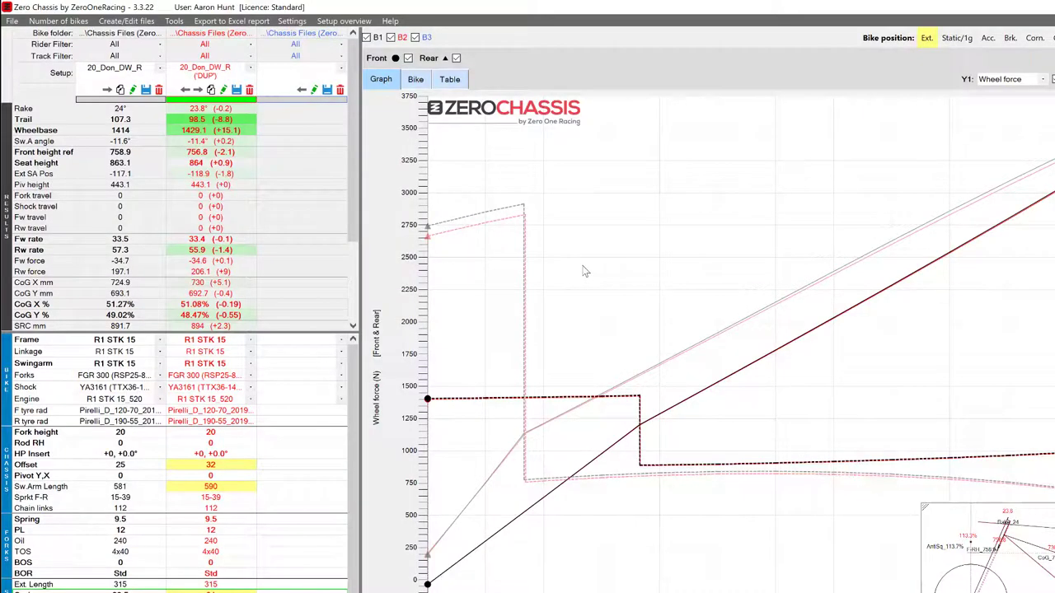
Step: Review the components list's bold rows and close it unchanged
{"action": "right_click", "coordinate": [197, 434]}
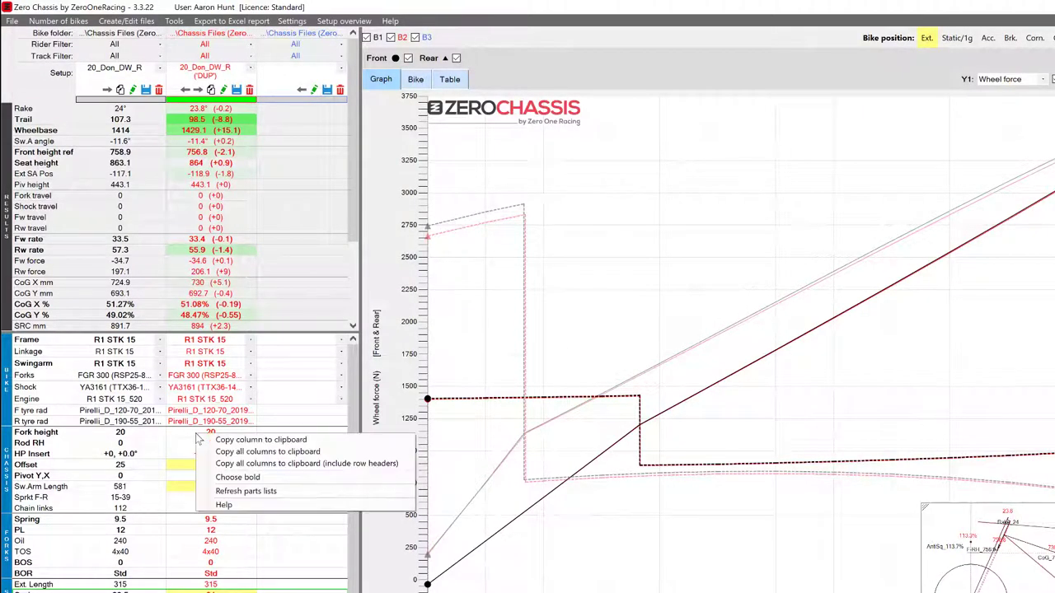
{"action": "left_click", "coordinate": [239, 478]}
{"action": "left_click_drag", "start_coordinate": [735, 310], "coordinate": [736, 334]}
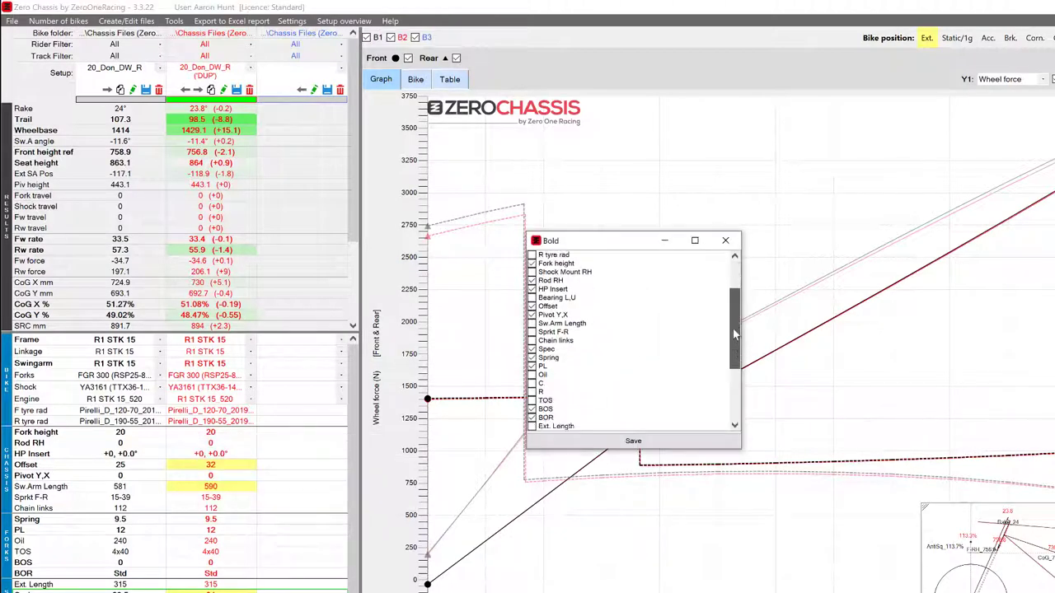
{"action": "left_click", "coordinate": [725, 240]}
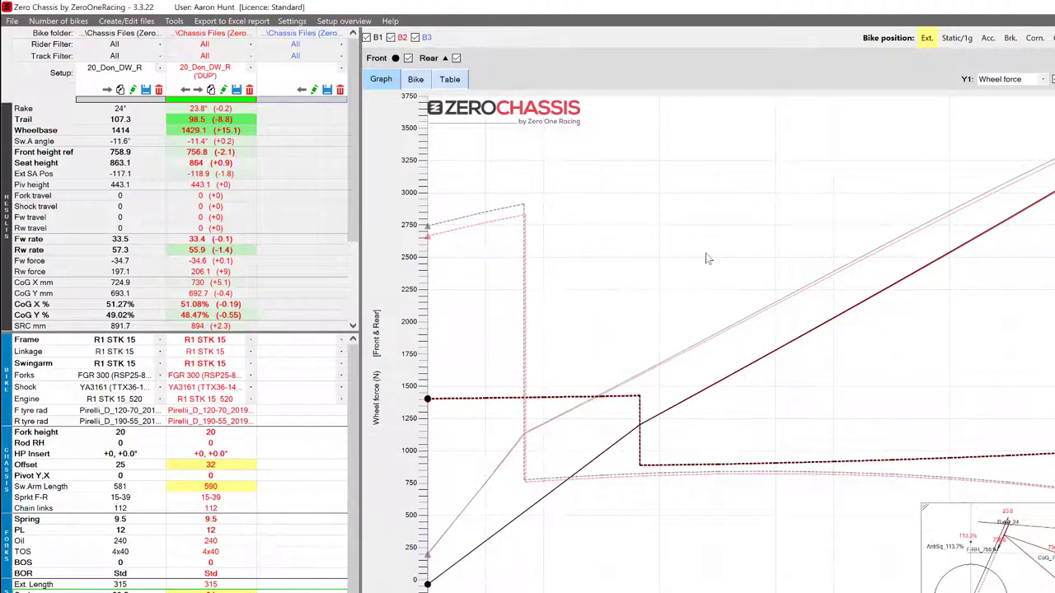
Step: Toggle the Results colour map off, then back on to restore green shading
{"action": "right_click", "coordinate": [231, 198]}
{"action": "left_click", "coordinate": [256, 229]}
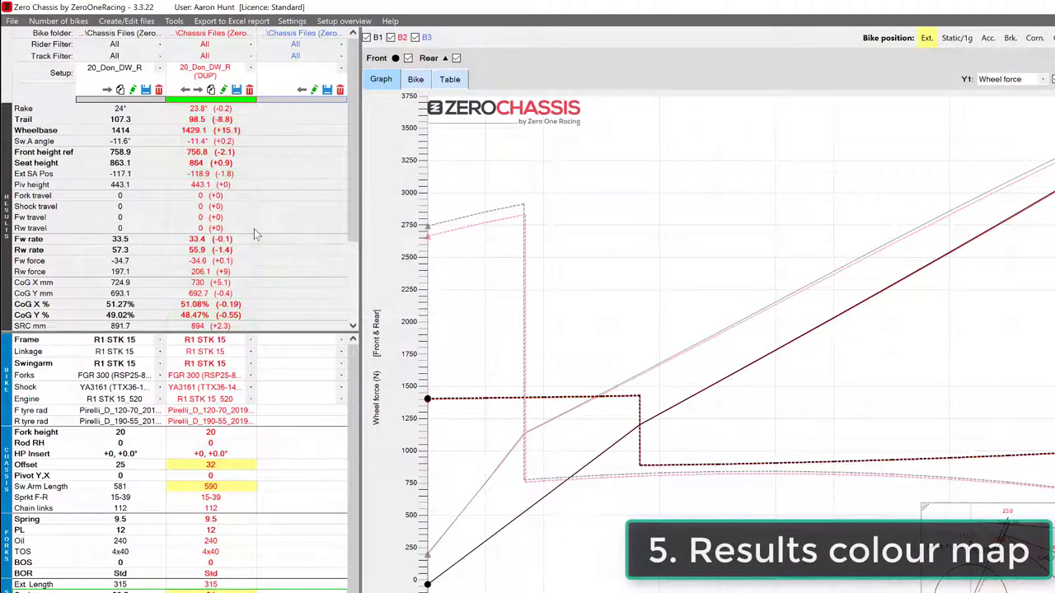
{"action": "right_click", "coordinate": [244, 202]}
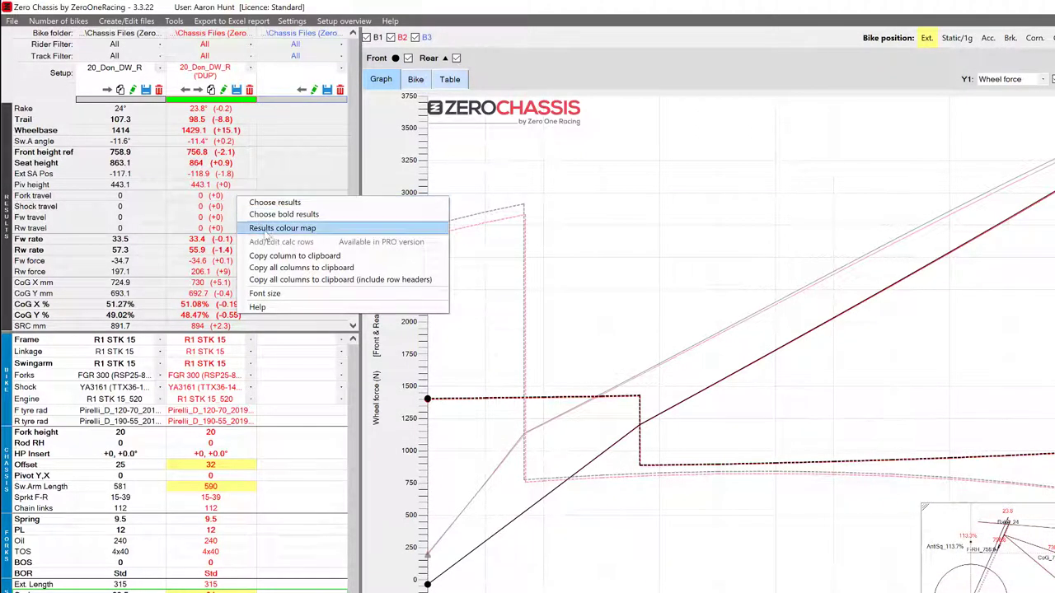
{"action": "left_click", "coordinate": [268, 228]}
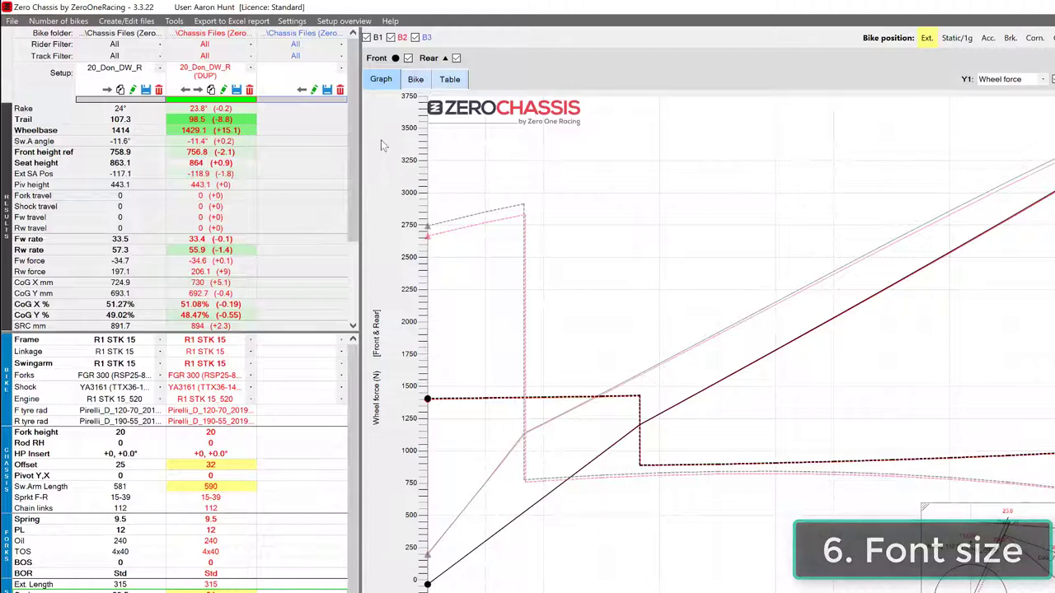
{"action": "left_click", "coordinate": [292, 20]}
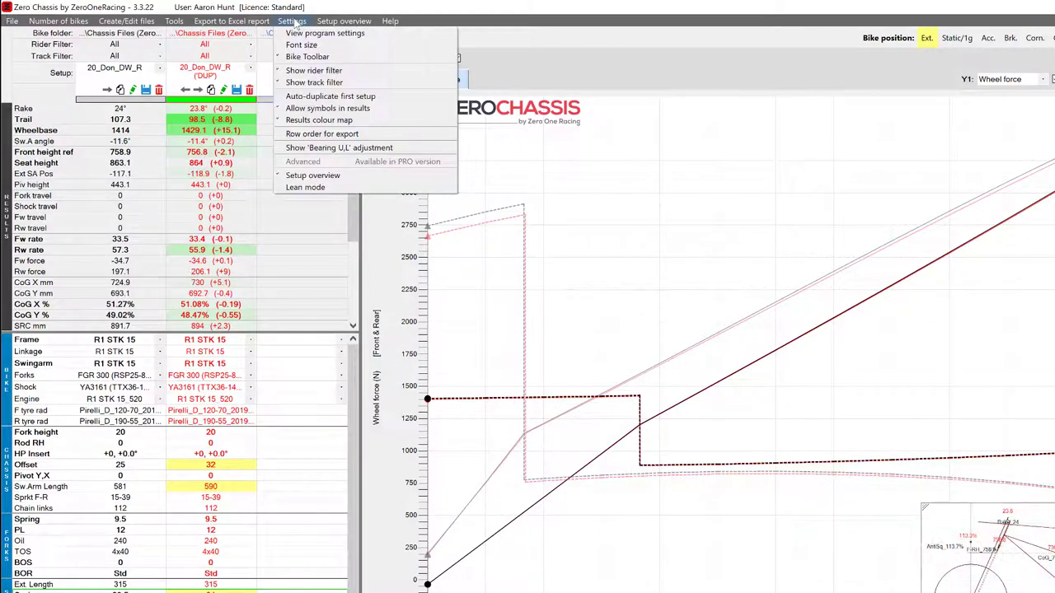
{"action": "left_click", "coordinate": [330, 46]}
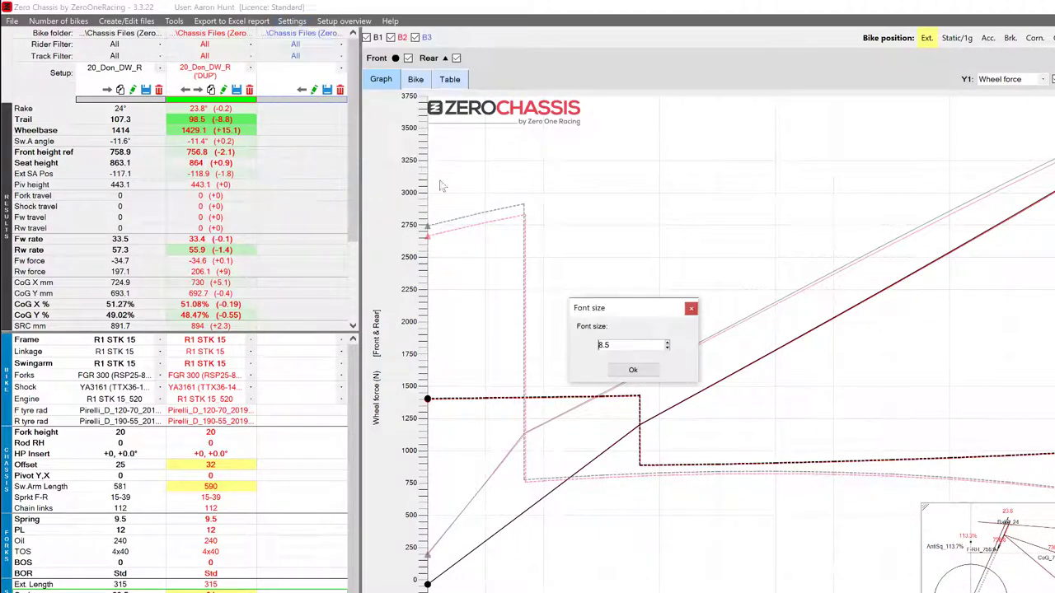
{"action": "left_click", "coordinate": [668, 341]}
{"action": "left_click", "coordinate": [633, 371]}
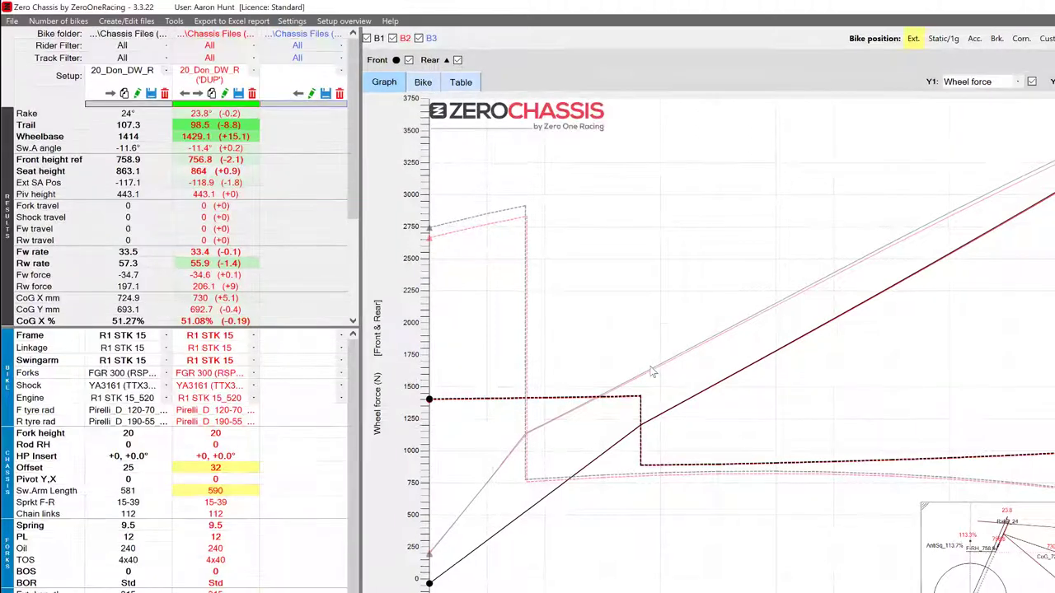
{"action": "left_click", "coordinate": [292, 20]}
{"action": "left_click", "coordinate": [329, 46]}
{"action": "left_click", "coordinate": [668, 347]}
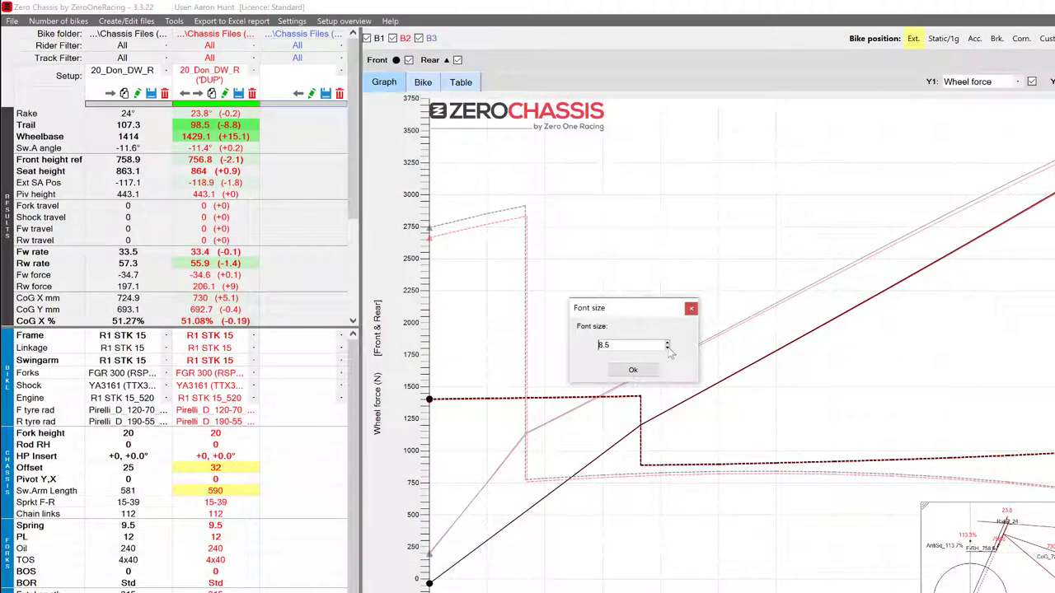
{"action": "left_click", "coordinate": [633, 370]}
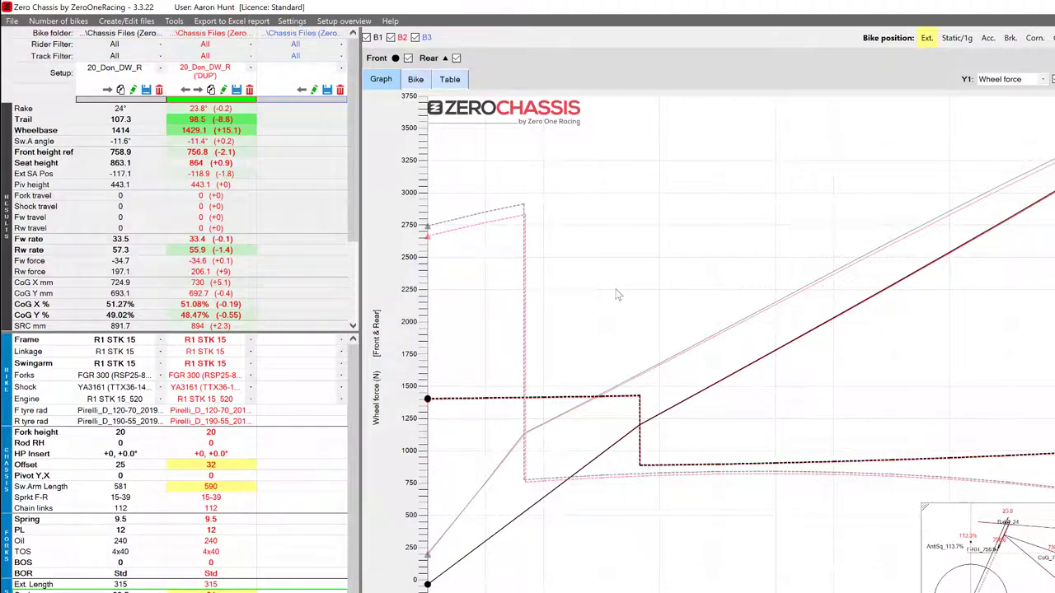
Step: Untick Show rider filter in the Settings menu
{"action": "left_click", "coordinate": [292, 21]}
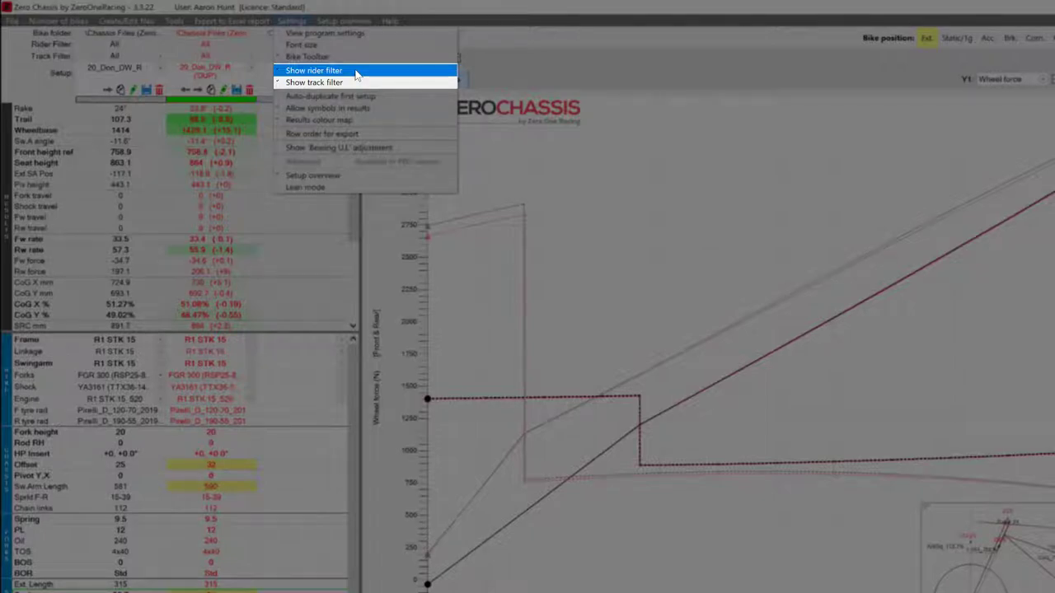
{"action": "left_click", "coordinate": [355, 73]}
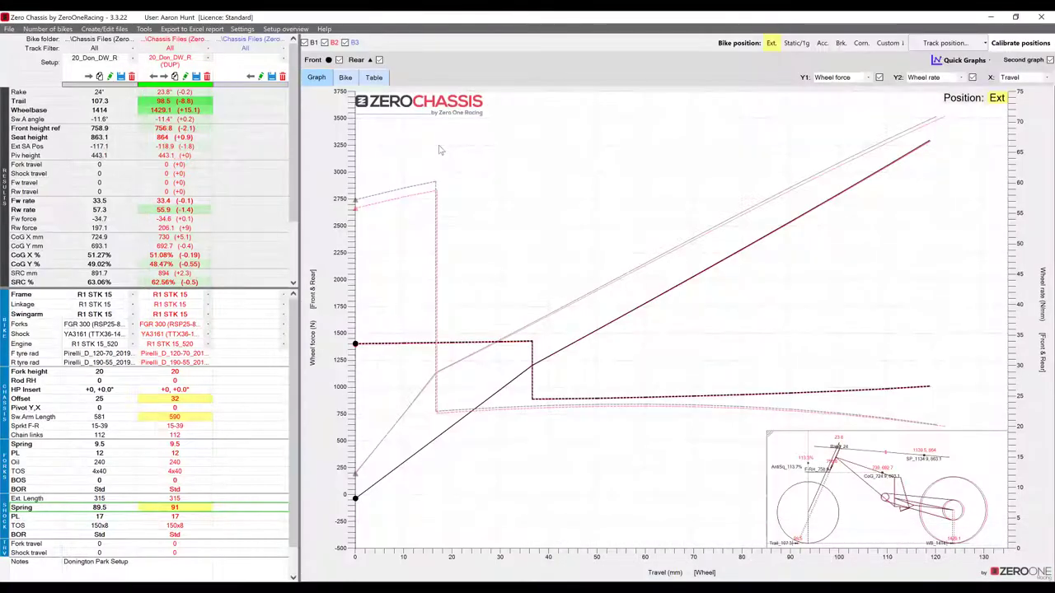
Step: Switch to 4 Bikes and widen the setup panel to fit columns B1–B4
{"action": "left_click", "coordinate": [61, 30]}
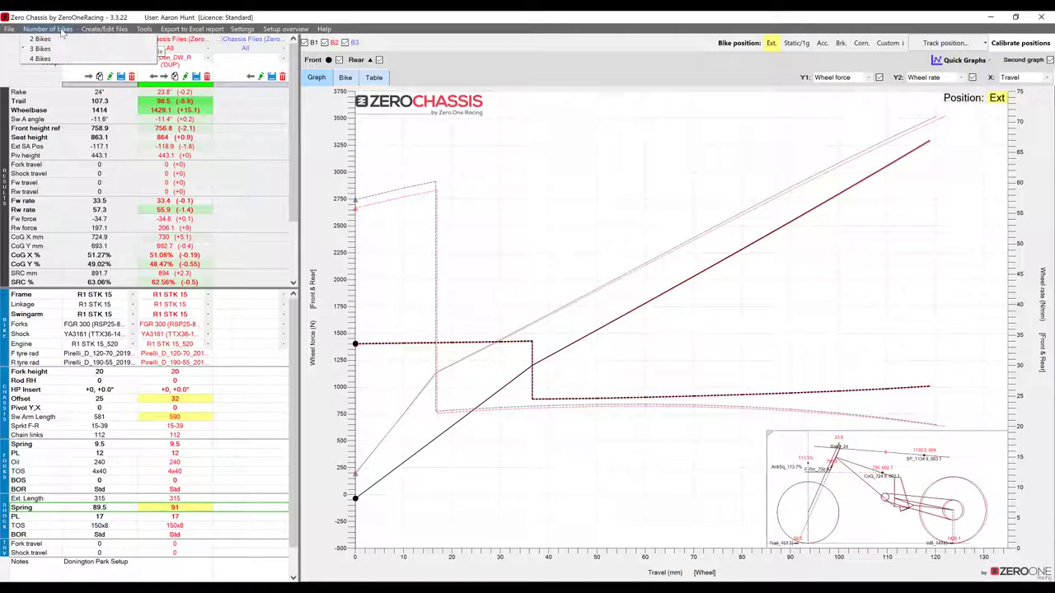
{"action": "left_click", "coordinate": [61, 58]}
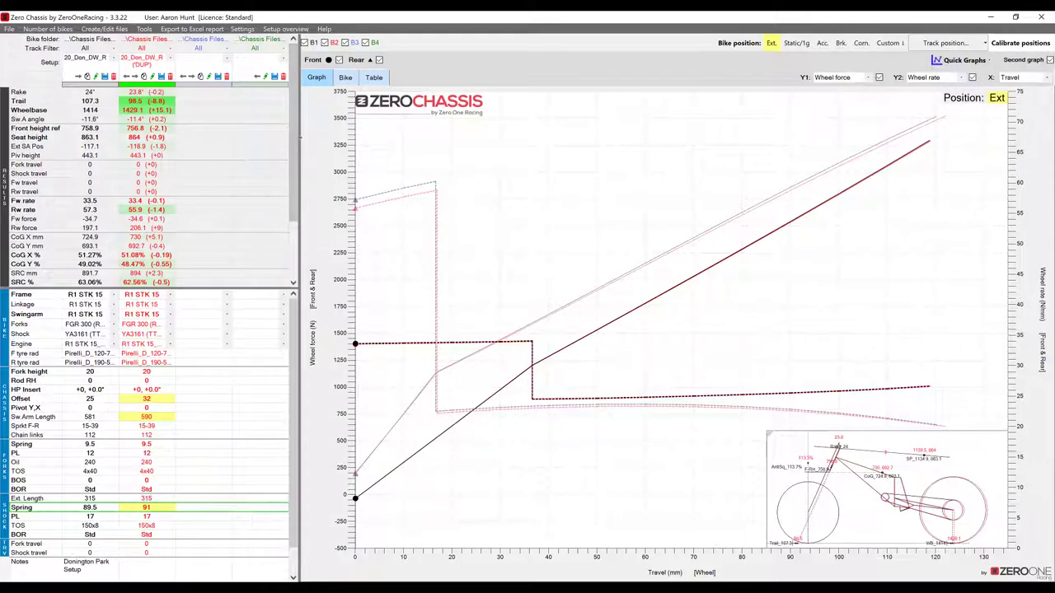
{"action": "left_click_drag", "start_coordinate": [300, 141], "coordinate": [327, 144]}
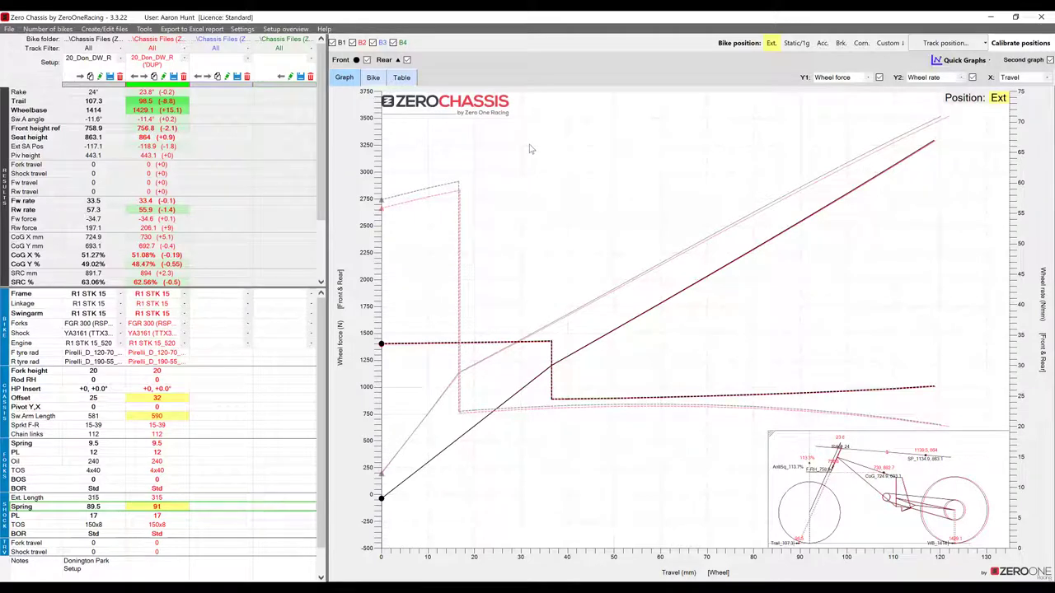
Step: Show the Bike drawing, hiding the Trail label and showing the IC and Rake labels
{"action": "left_click", "coordinate": [373, 78]}
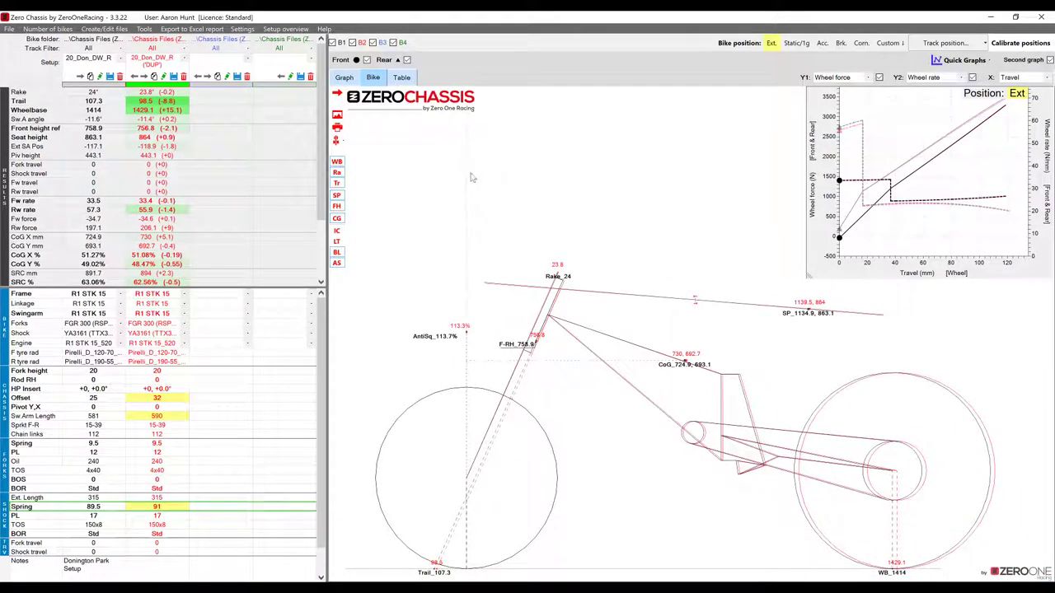
{"action": "left_click", "coordinate": [337, 183]}
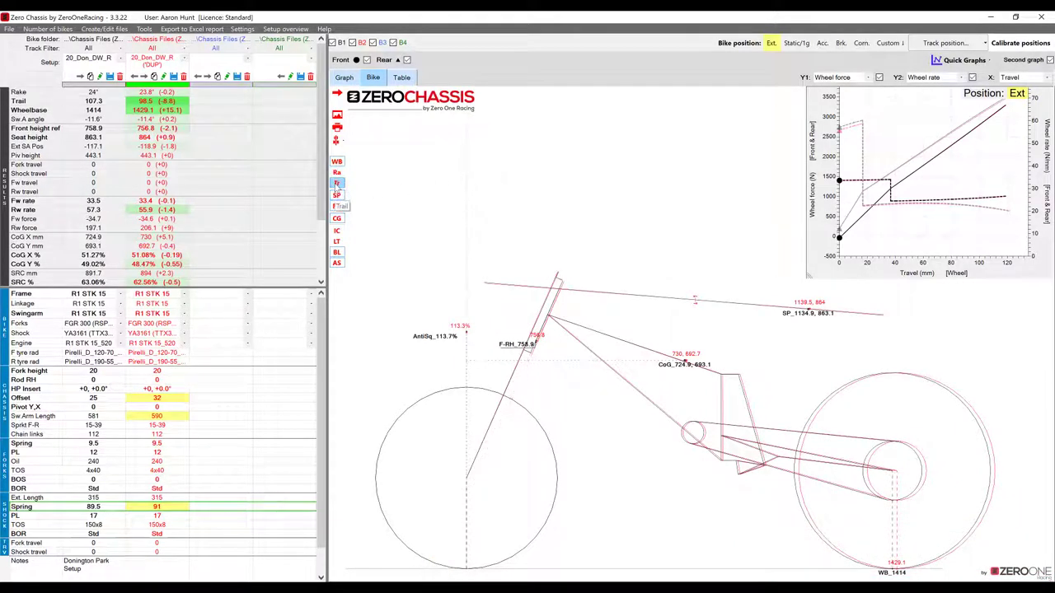
{"action": "left_click", "coordinate": [336, 230]}
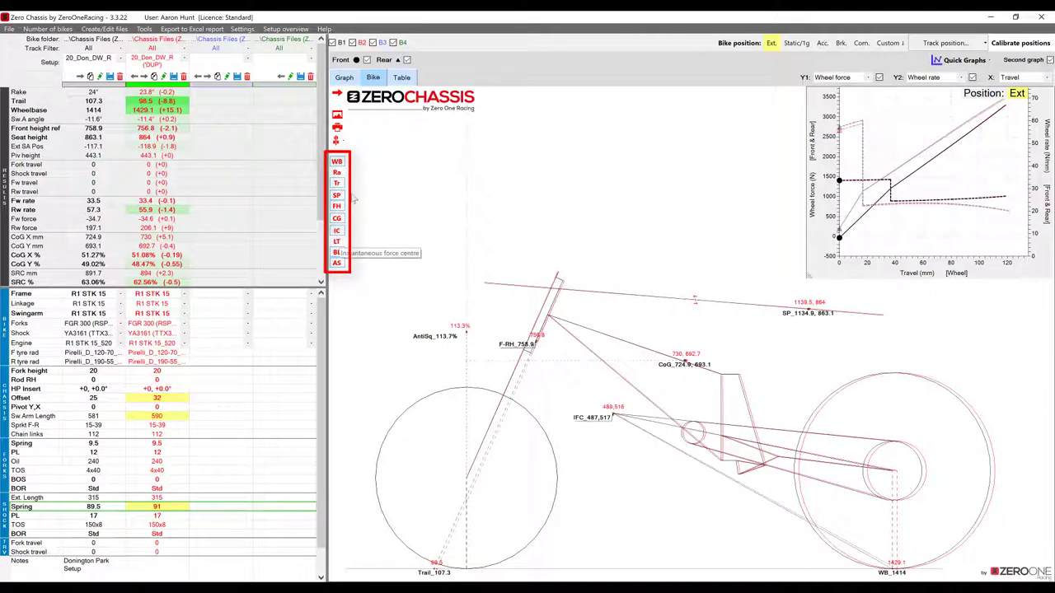
{"action": "left_click", "coordinate": [337, 172]}
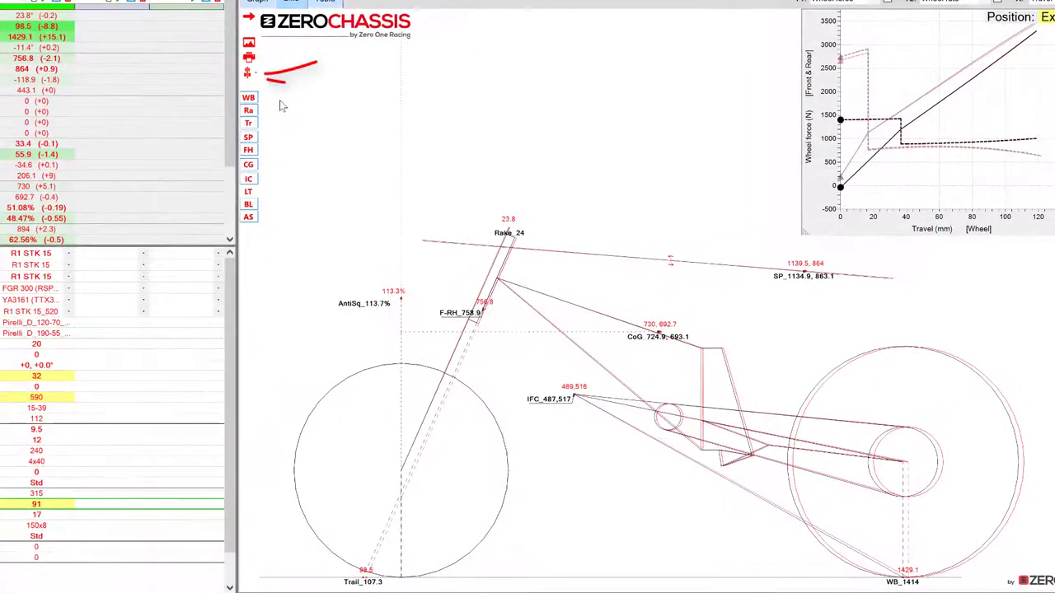
Step: Align the bikes on Swingarm pivot, then switch alignment back to Front contact patch
{"action": "left_click", "coordinate": [250, 73]}
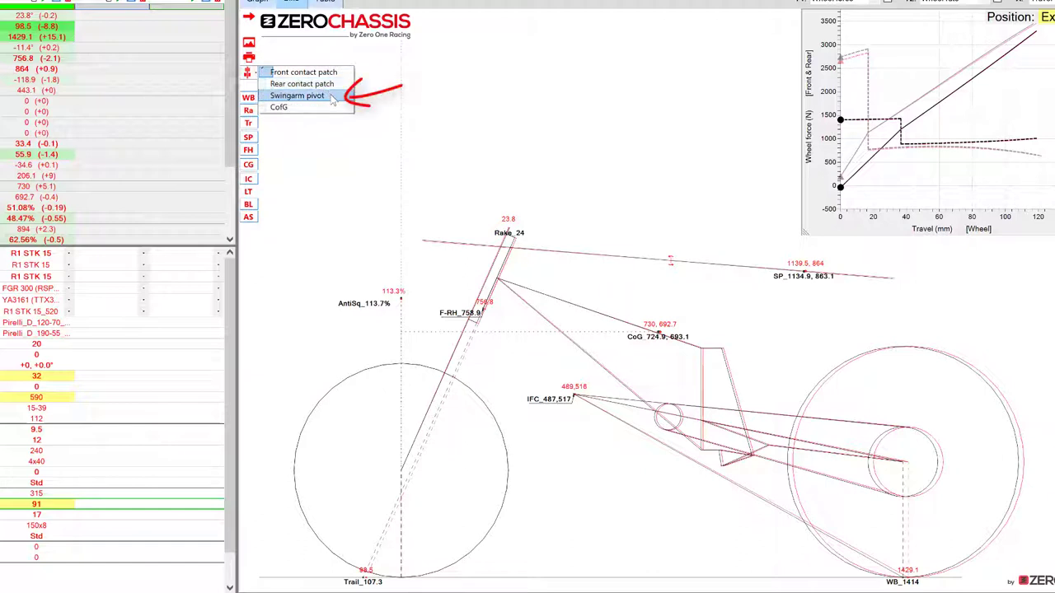
{"action": "left_click", "coordinate": [296, 95]}
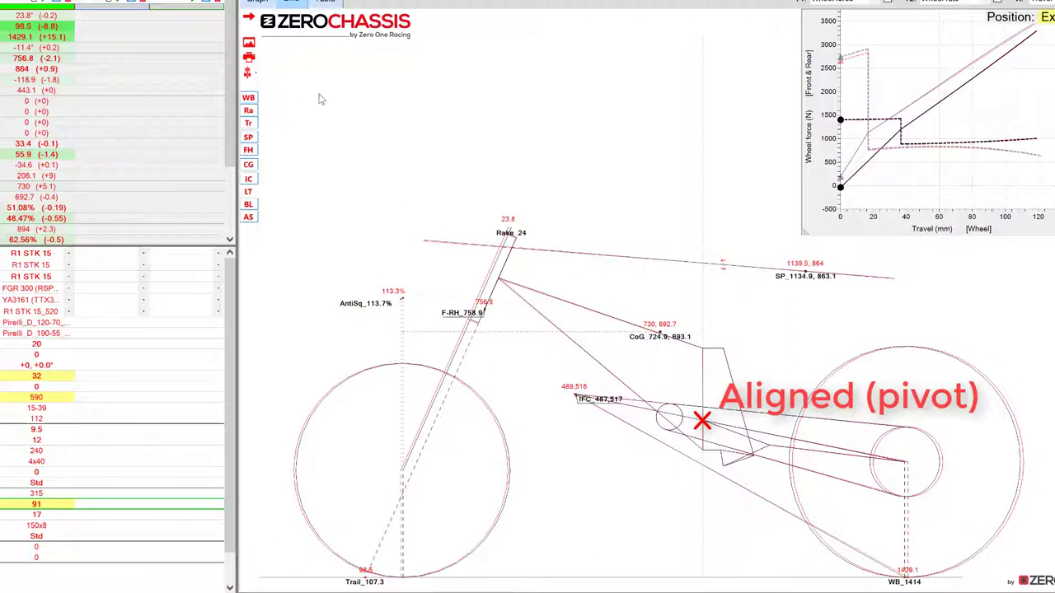
{"action": "left_click", "coordinate": [250, 73]}
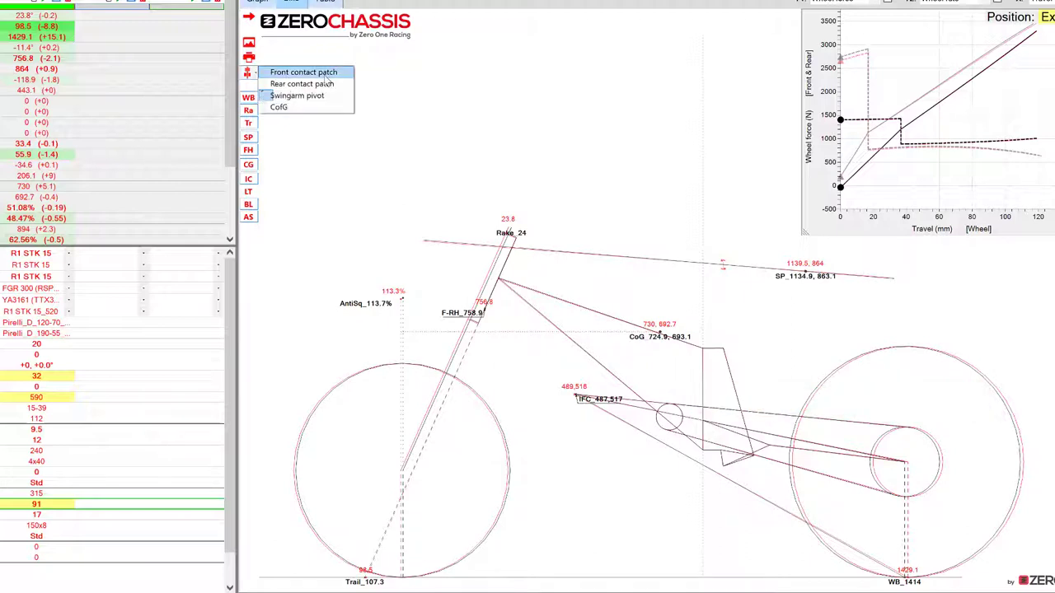
{"action": "left_click", "coordinate": [303, 73]}
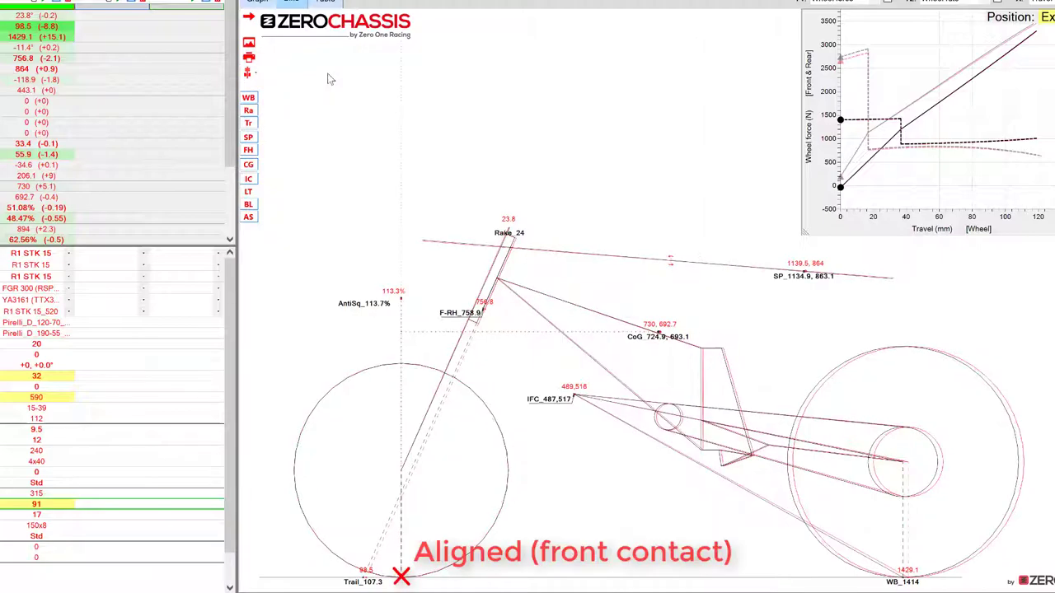